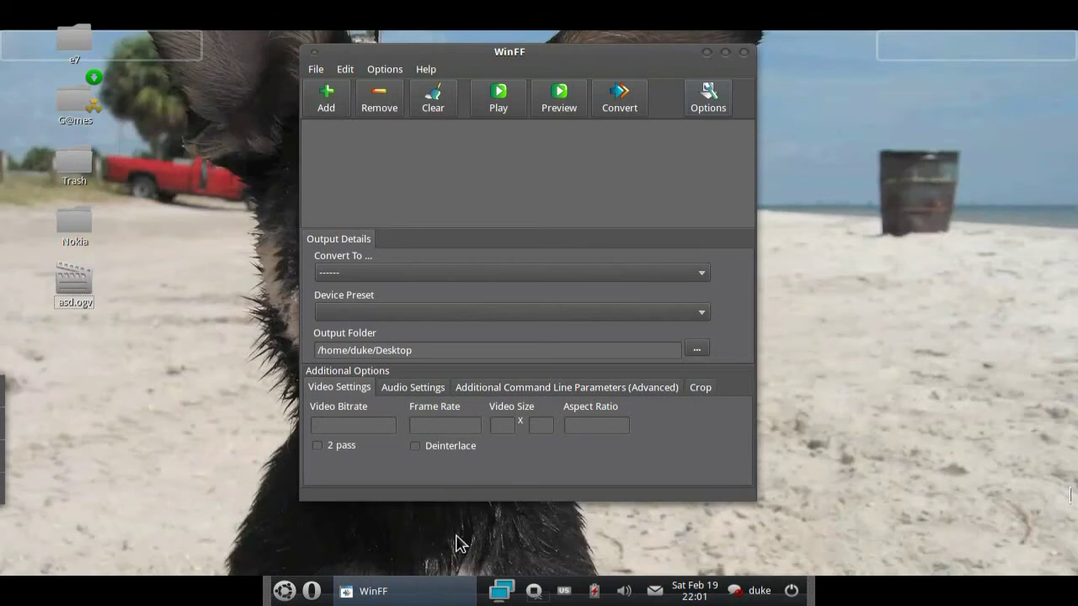
pyautogui.moveTo(345, 592)
pyautogui.click(285, 591)
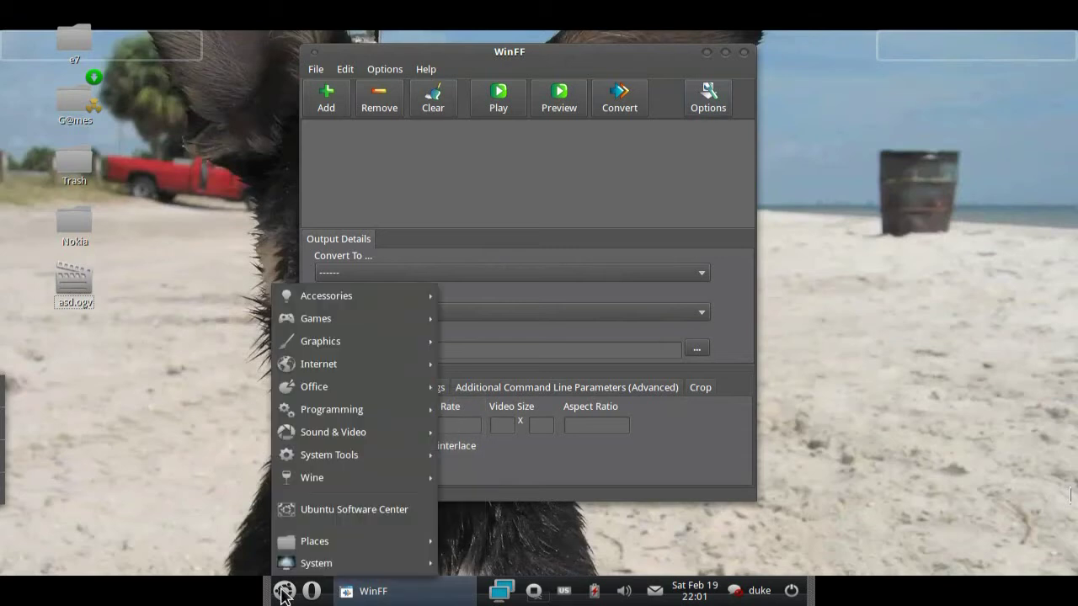
pyautogui.click(183, 463)
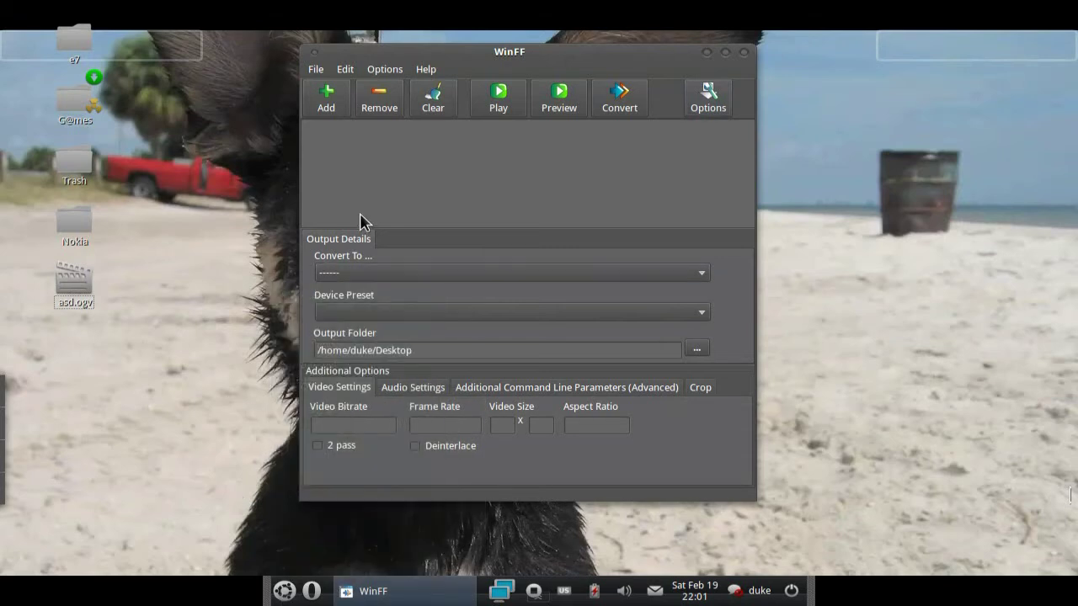
# Add the video asd.ogv from the Desktop to the conversion list
pyautogui.click(328, 115)
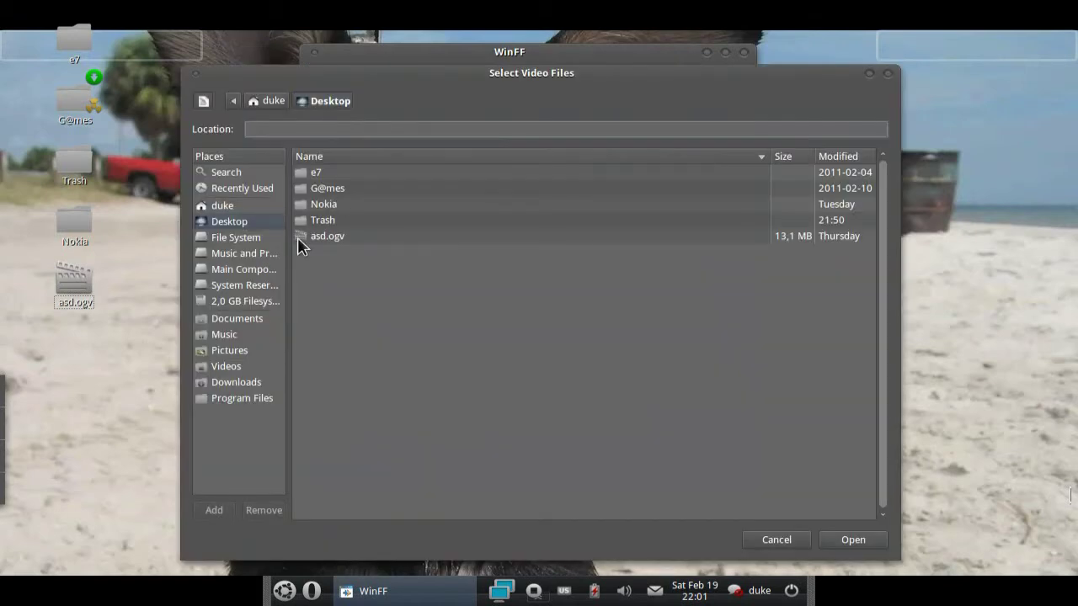
pyautogui.click(317, 239)
pyautogui.click(854, 539)
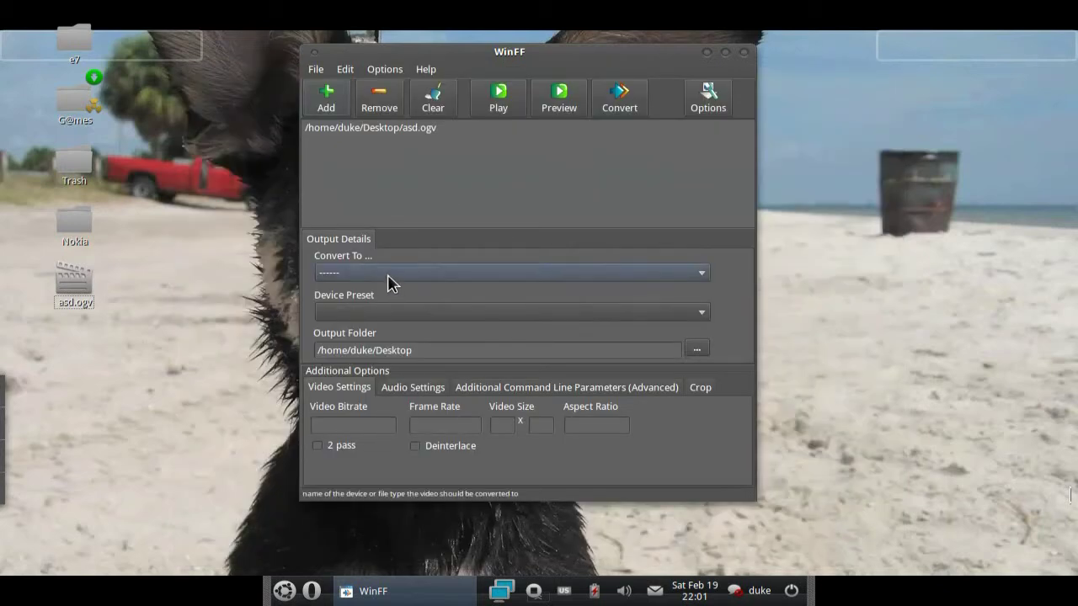
# Set the output format to AVI with the MS Compatible AVI device preset
pyautogui.click(354, 276)
pyautogui.click(352, 311)
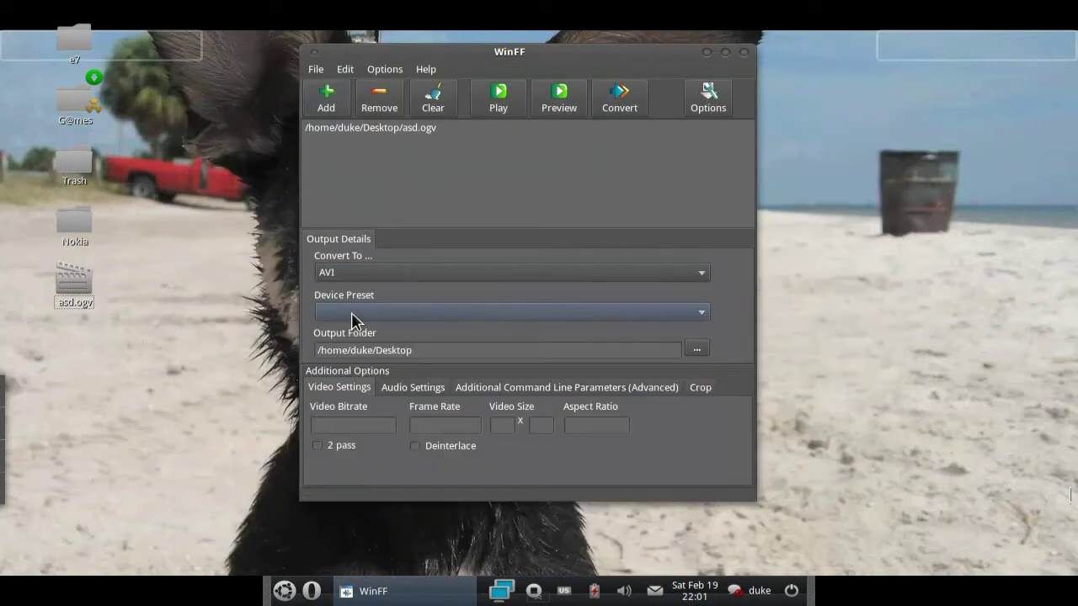
pyautogui.click(357, 313)
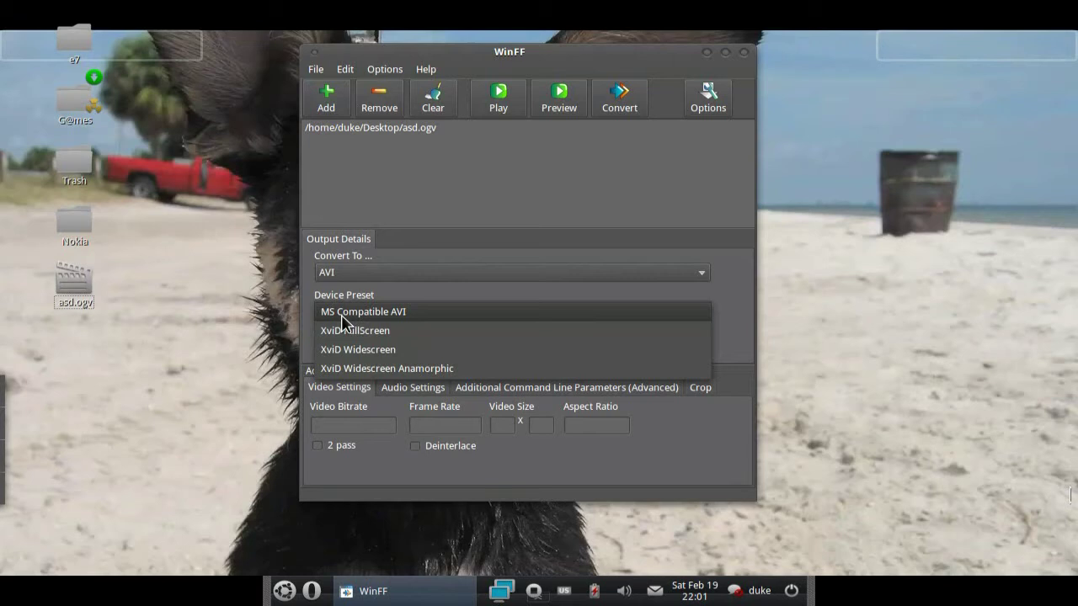
pyautogui.click(362, 312)
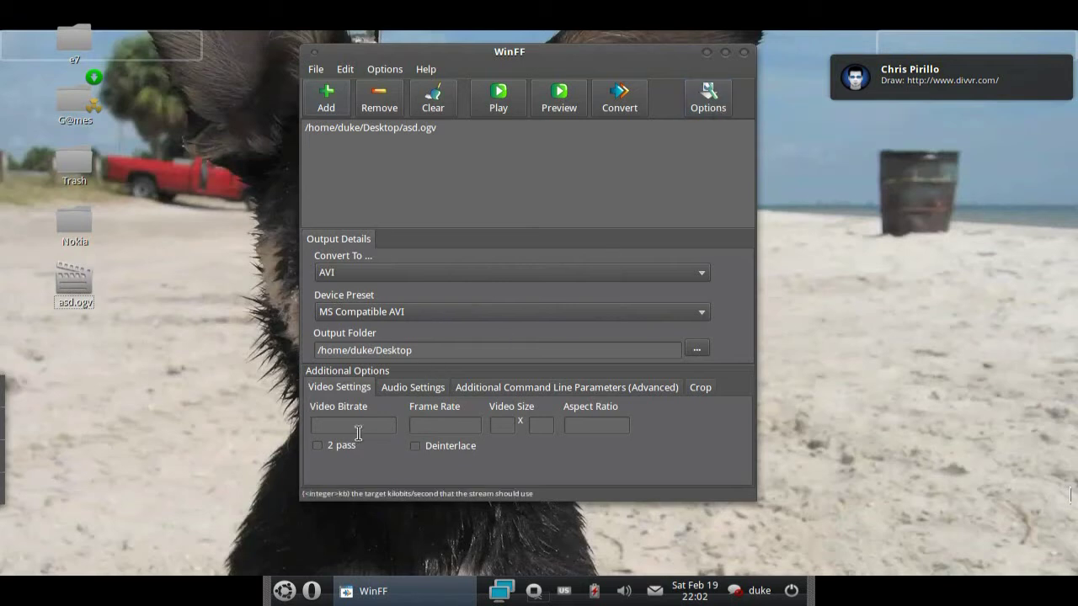
pyautogui.click(706, 101)
pyautogui.click(704, 103)
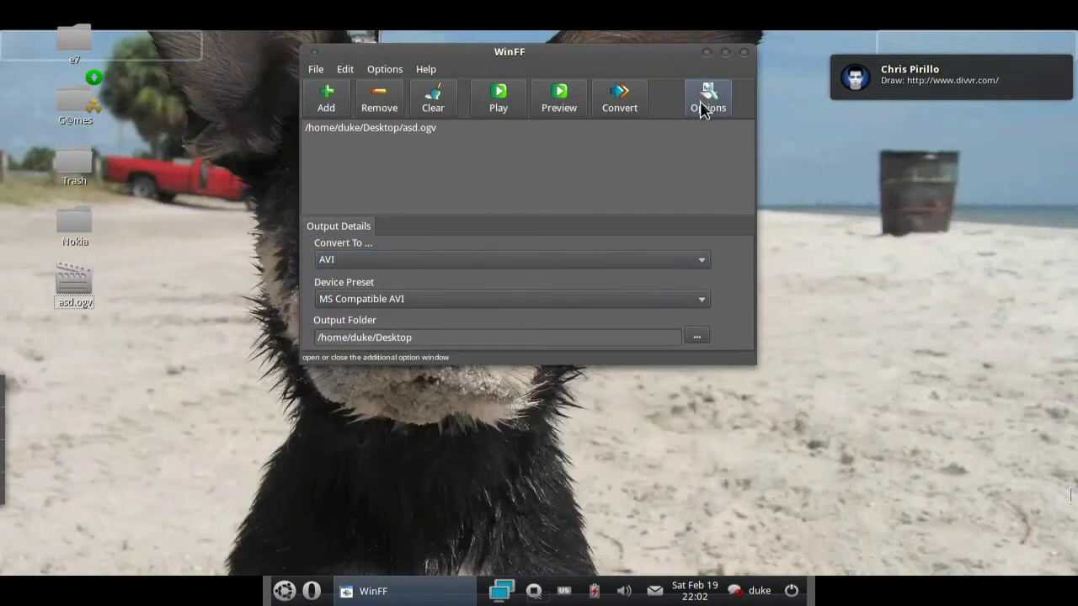
pyautogui.click(704, 111)
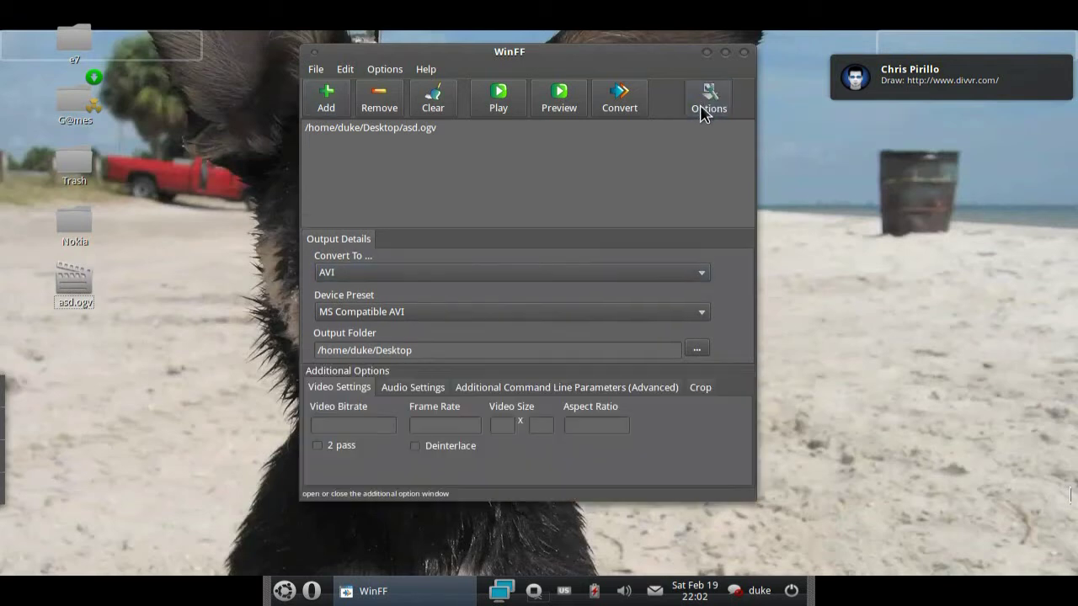
# Set the video bitrate to 10000 and the frame rate to 15
pyautogui.click(373, 428)
pyautogui.write('10000')
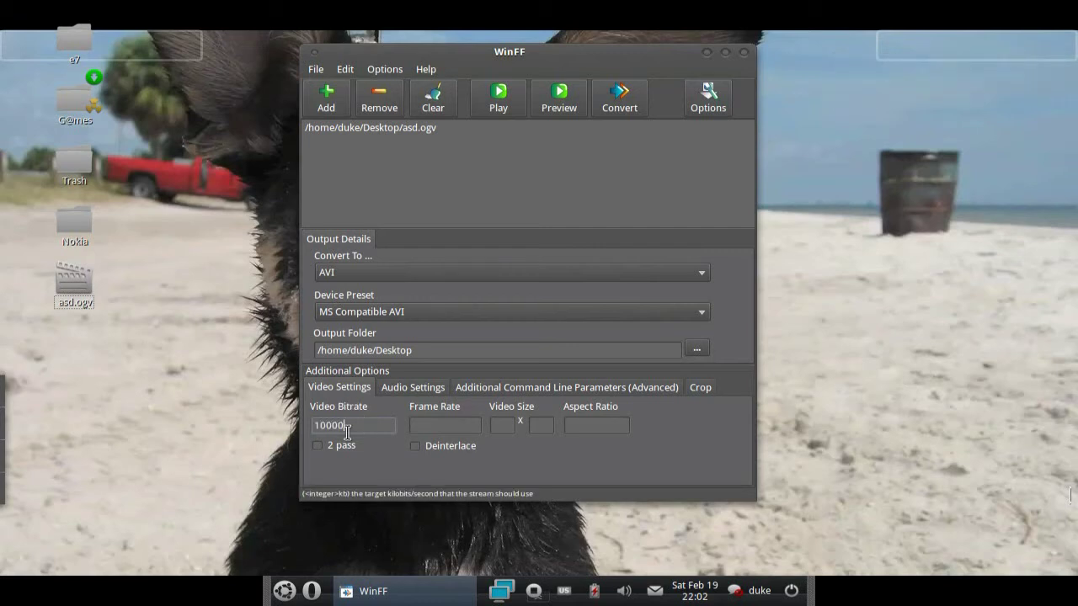
pyautogui.click(412, 426)
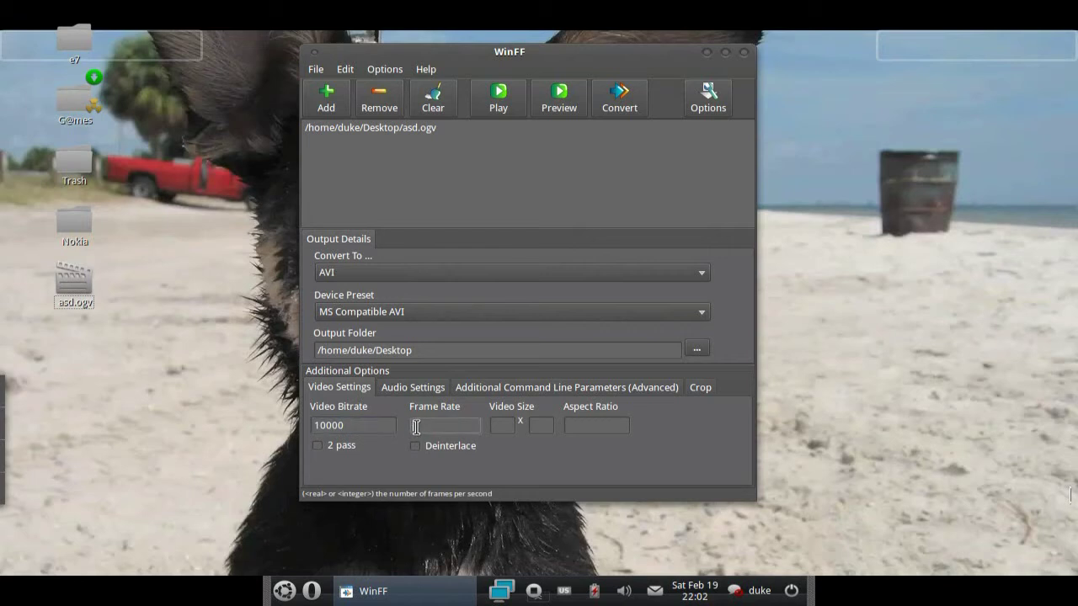
pyautogui.write('15')
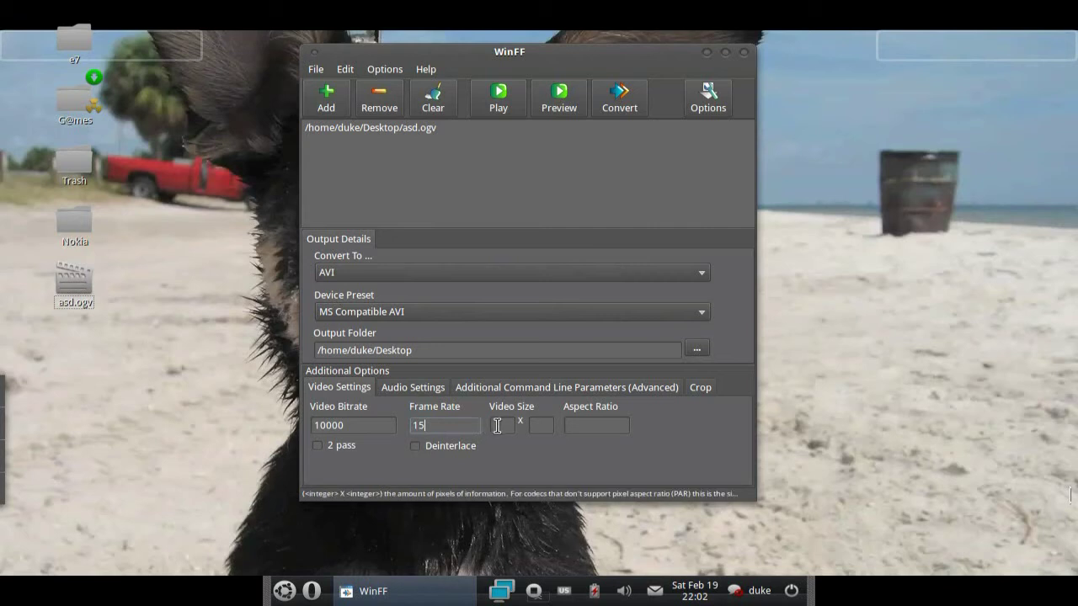
# Set the output video size to 1280 x 800 and the aspect ratio to 16:9
pyautogui.click(497, 425)
pyautogui.write('1')
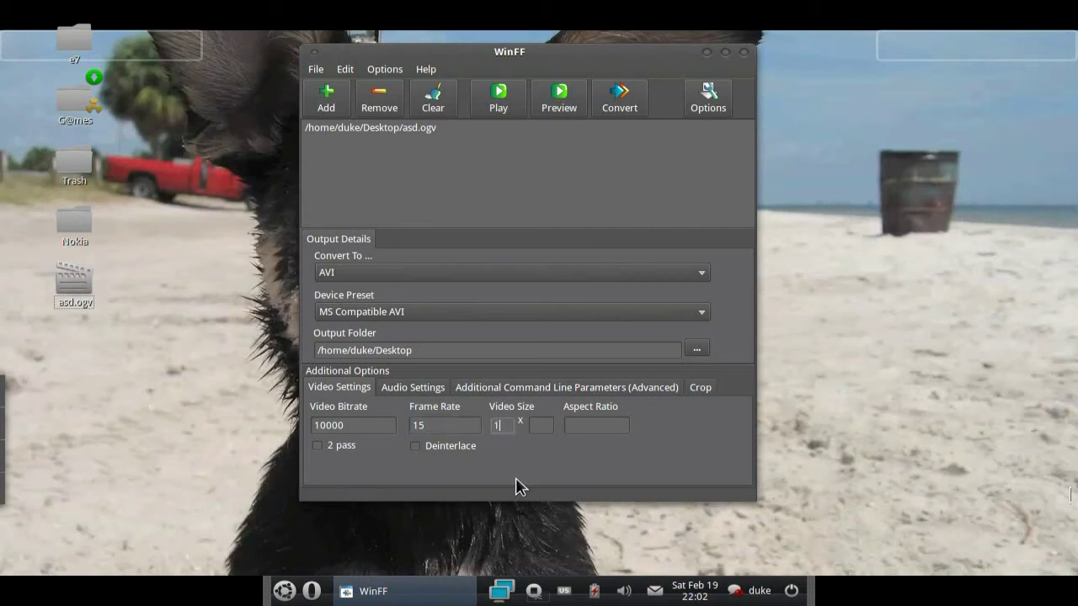
pyautogui.write('280')
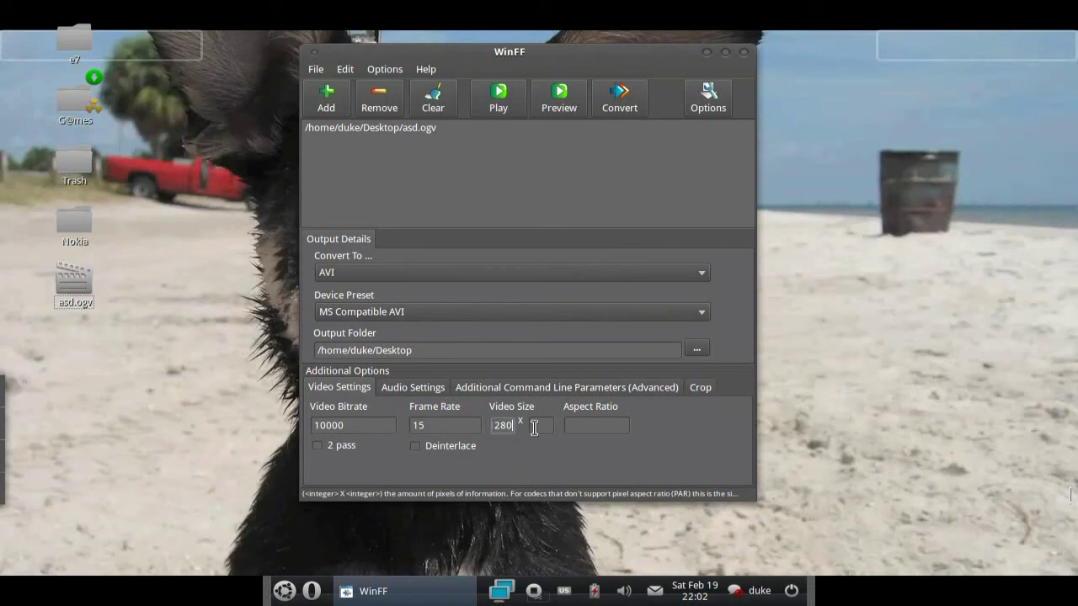
pyautogui.click(534, 425)
pyautogui.write('800')
pyautogui.click(627, 429)
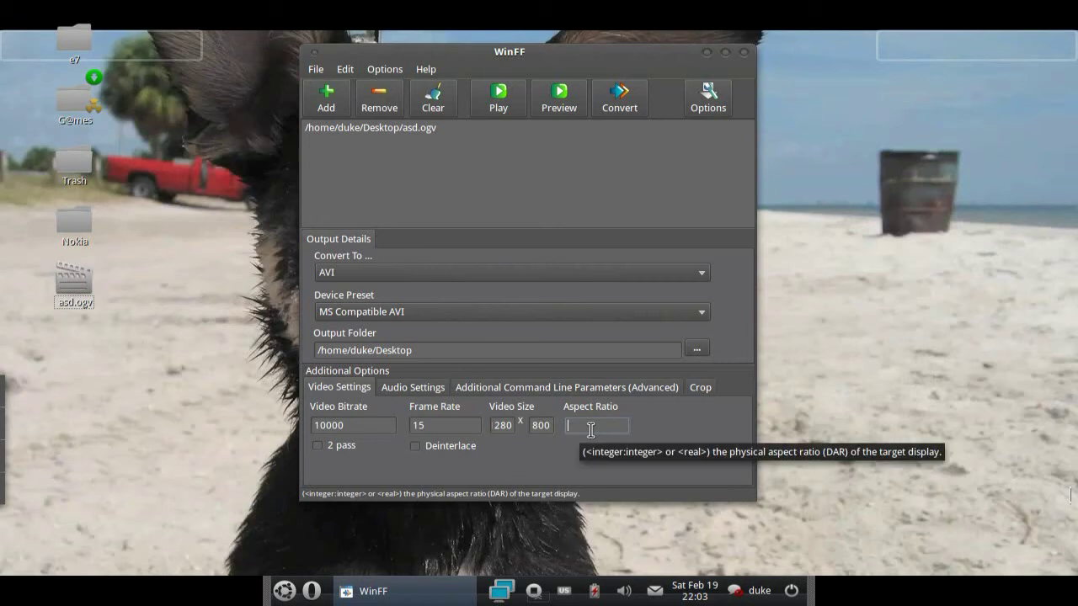
pyautogui.write('1')
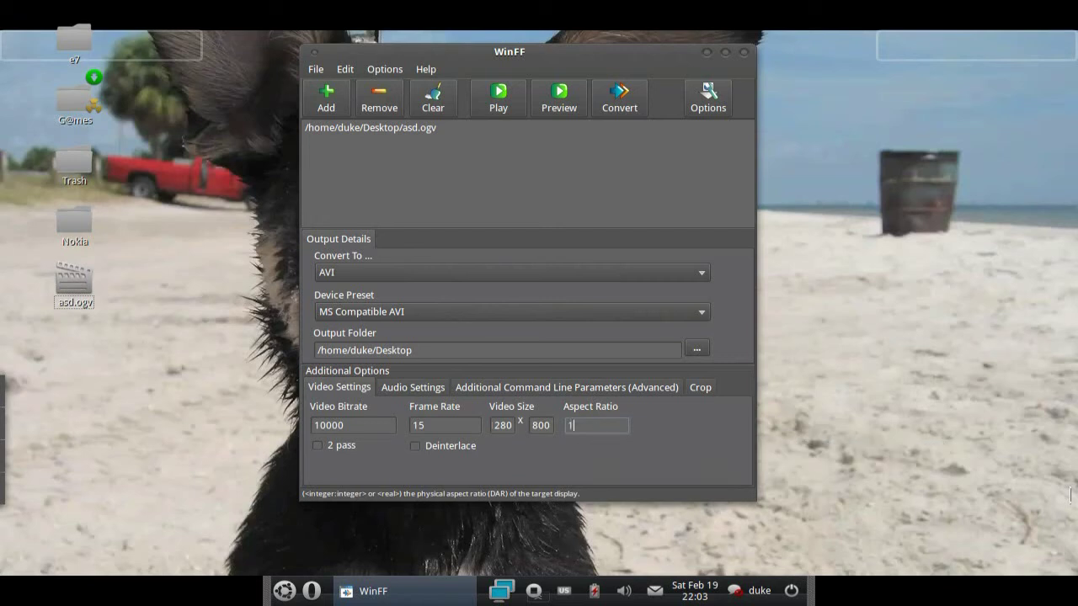
pyautogui.write('6:9')
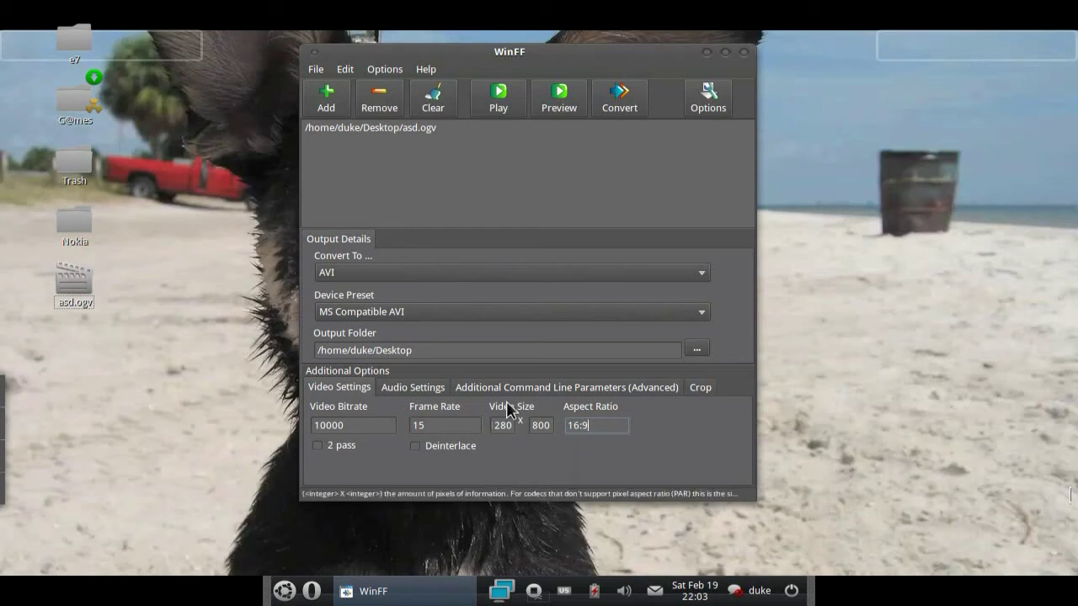
pyautogui.click(392, 389)
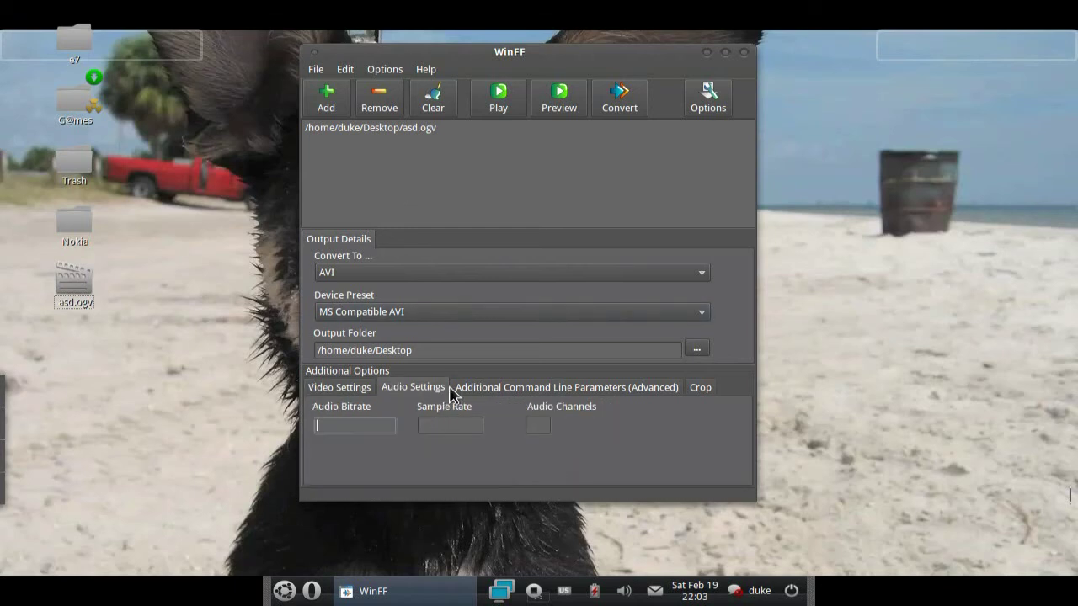
pyautogui.click(502, 389)
pyautogui.click(703, 389)
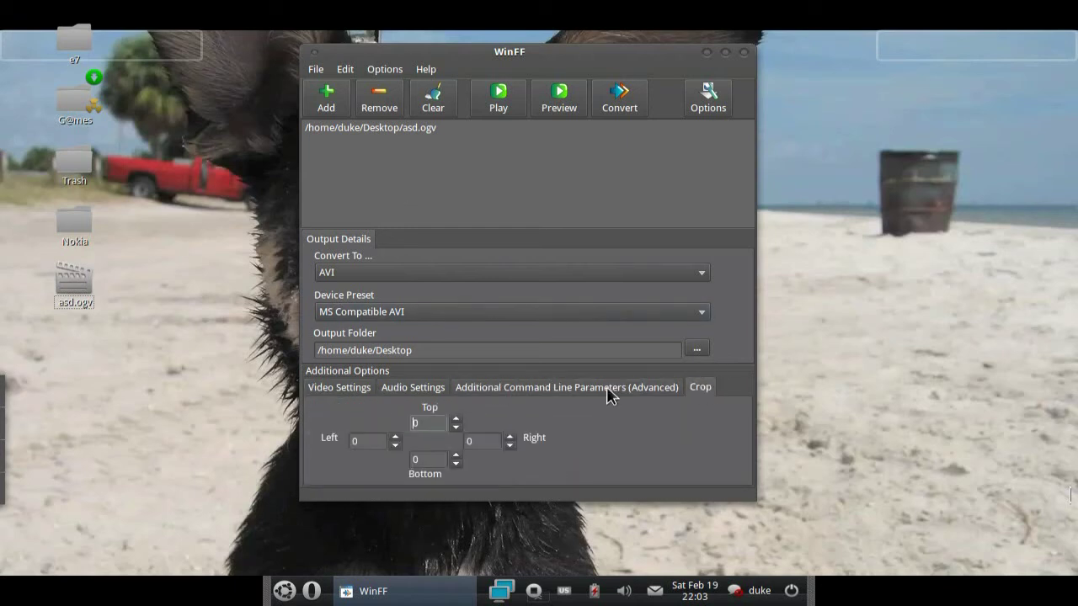
pyautogui.click(335, 390)
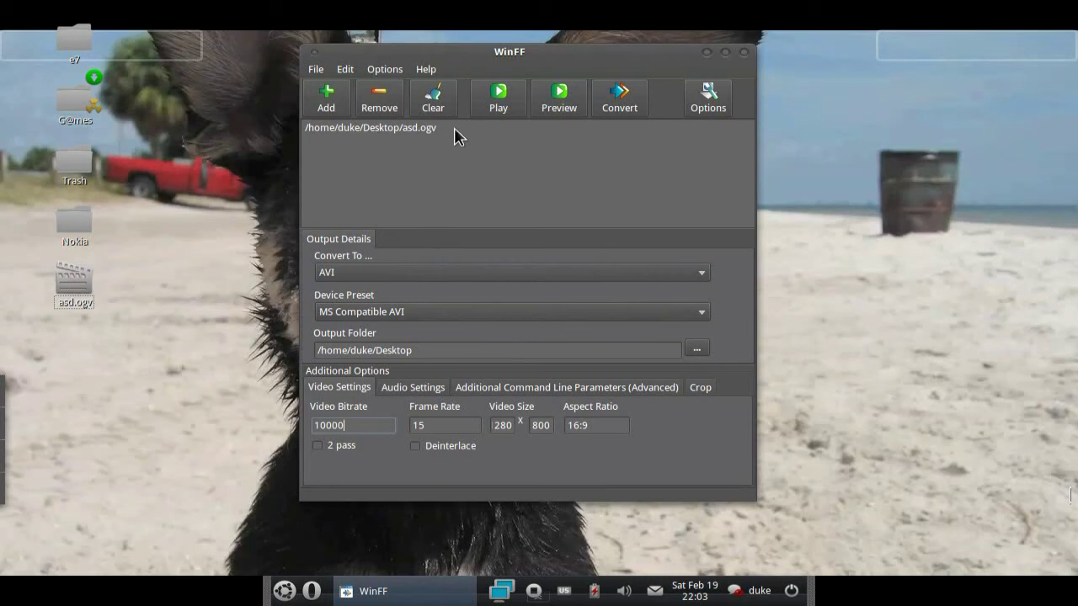
# Convert asd.ogv with the chosen settings and close the conversion terminal once encoding has finished
pyautogui.click(630, 100)
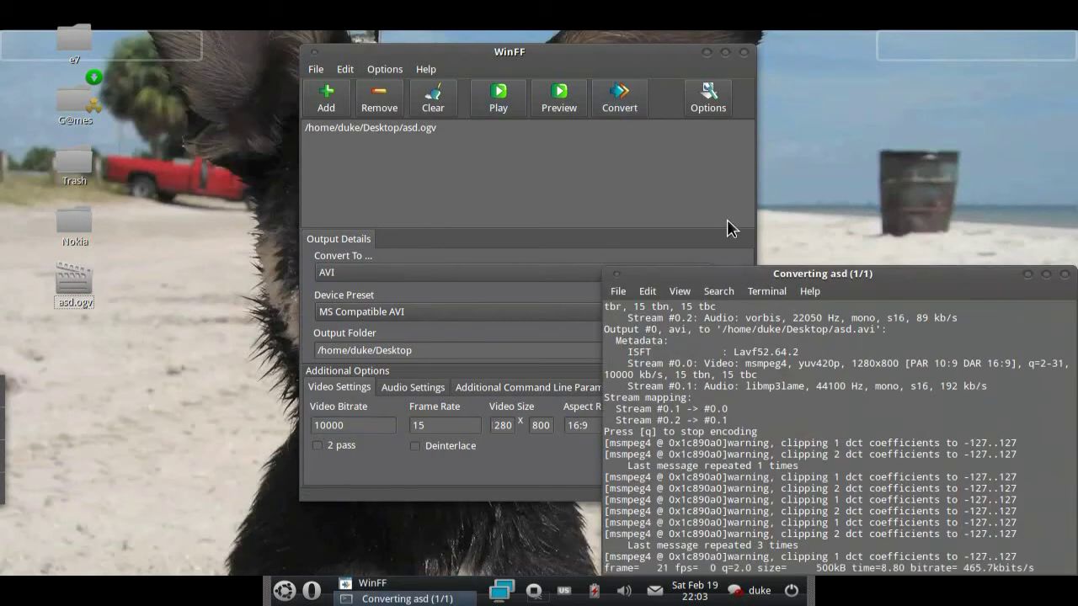
pyautogui.moveTo(805, 276); pyautogui.dragTo(705, 179)
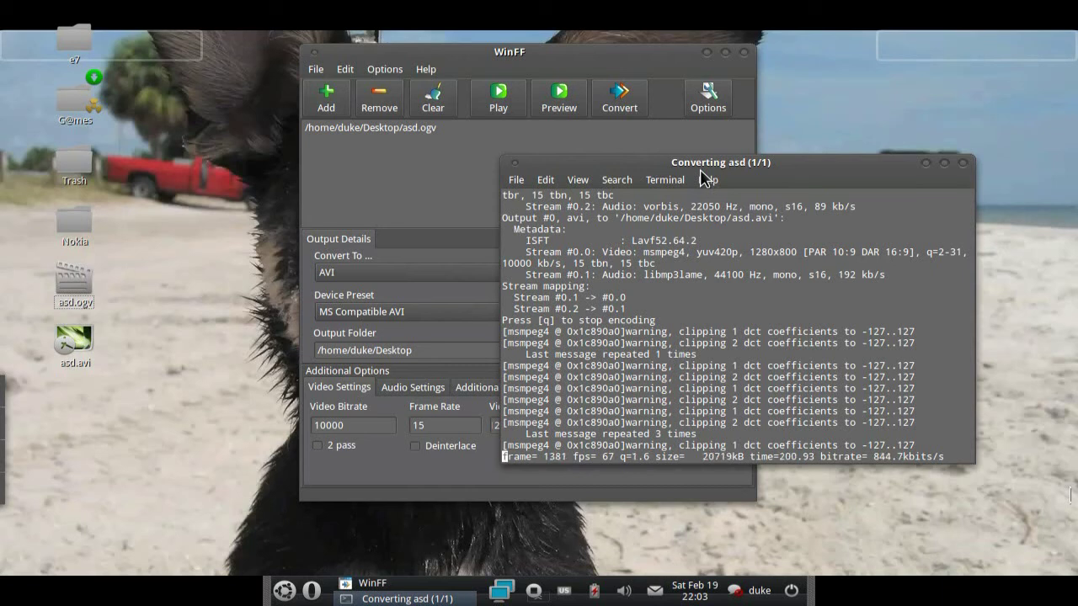
pyautogui.moveTo(755, 175); pyautogui.dragTo(689, 124)
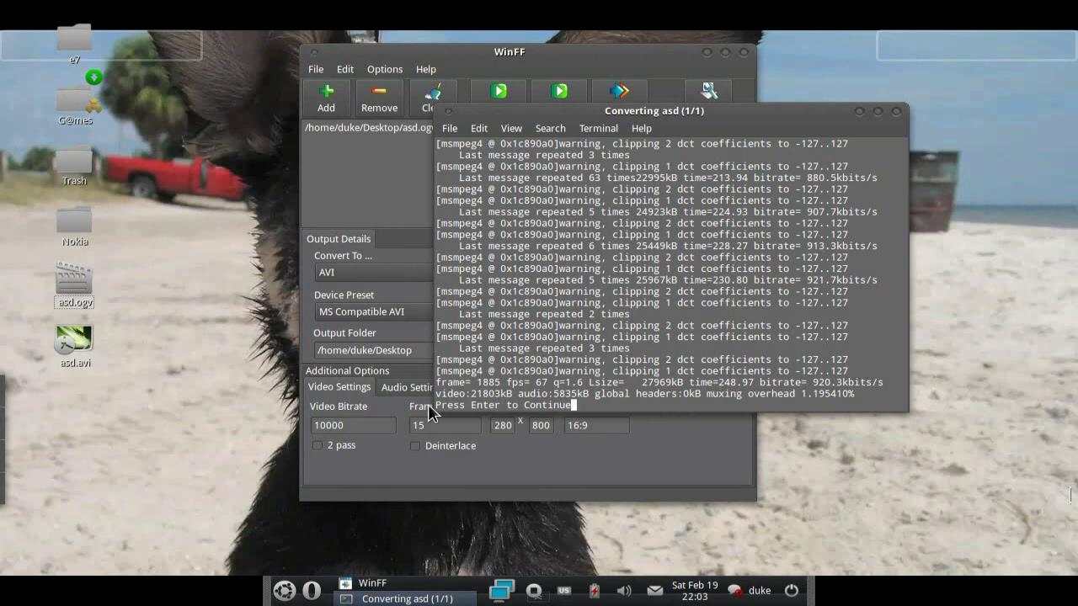
pyautogui.click(897, 113)
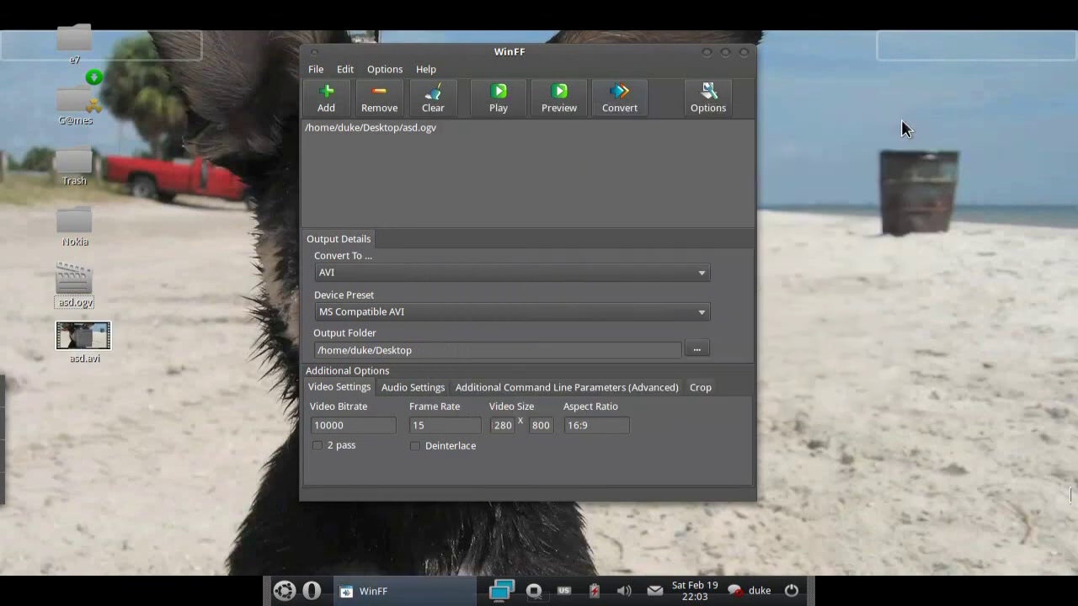
# Play asd.avi from the desktop in VLC media player, muted and briefly in full screen, and close the player
pyautogui.click(95, 352)
pyautogui.doubleClick(94, 352)
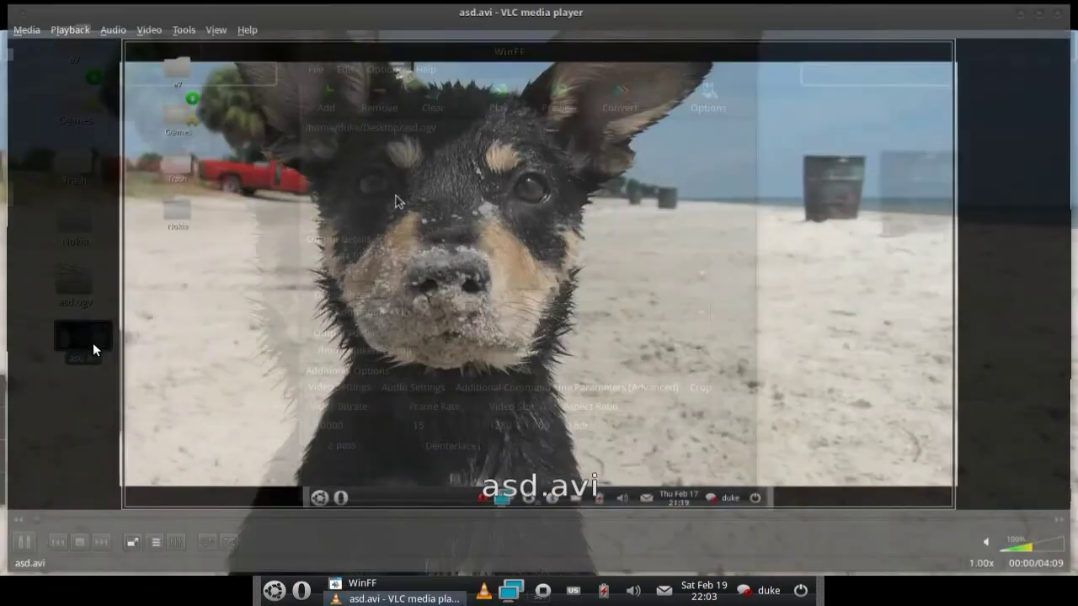
pyautogui.press('m')
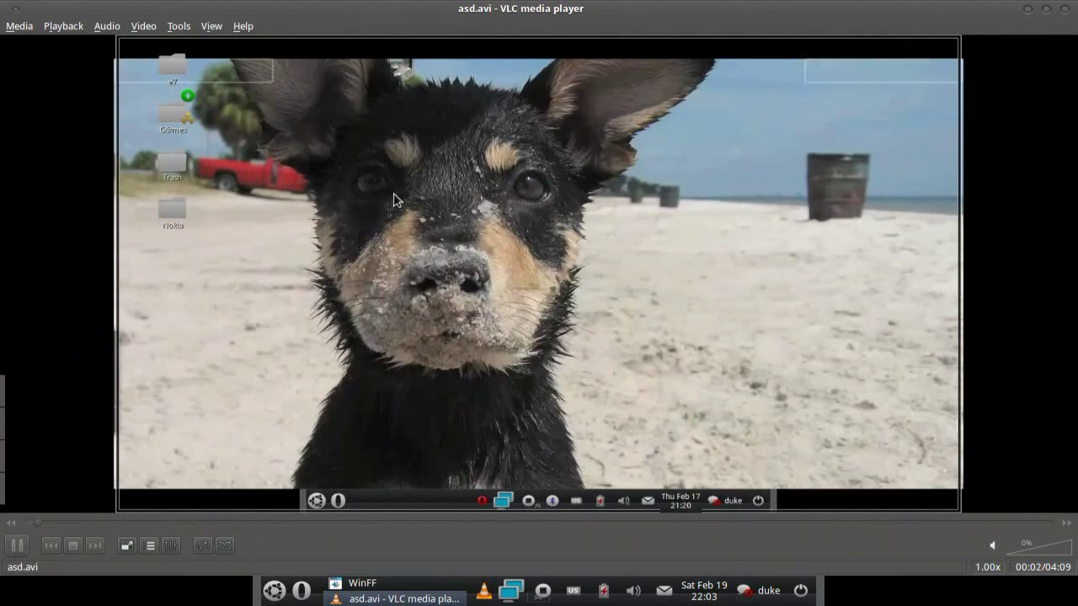
pyautogui.press('f')
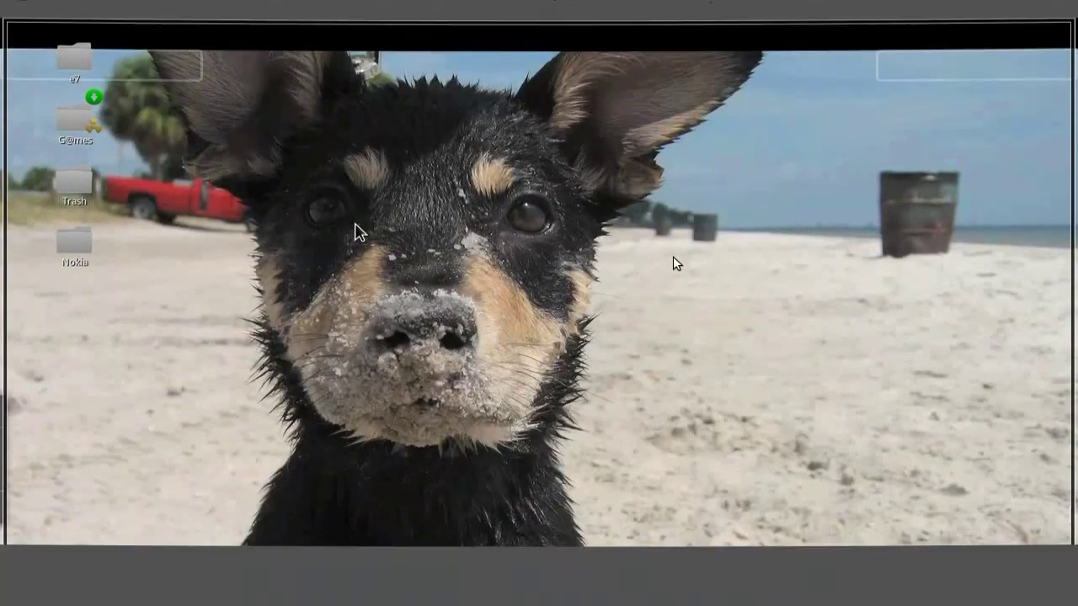
pyautogui.press('f')
pyautogui.click(1070, 10)
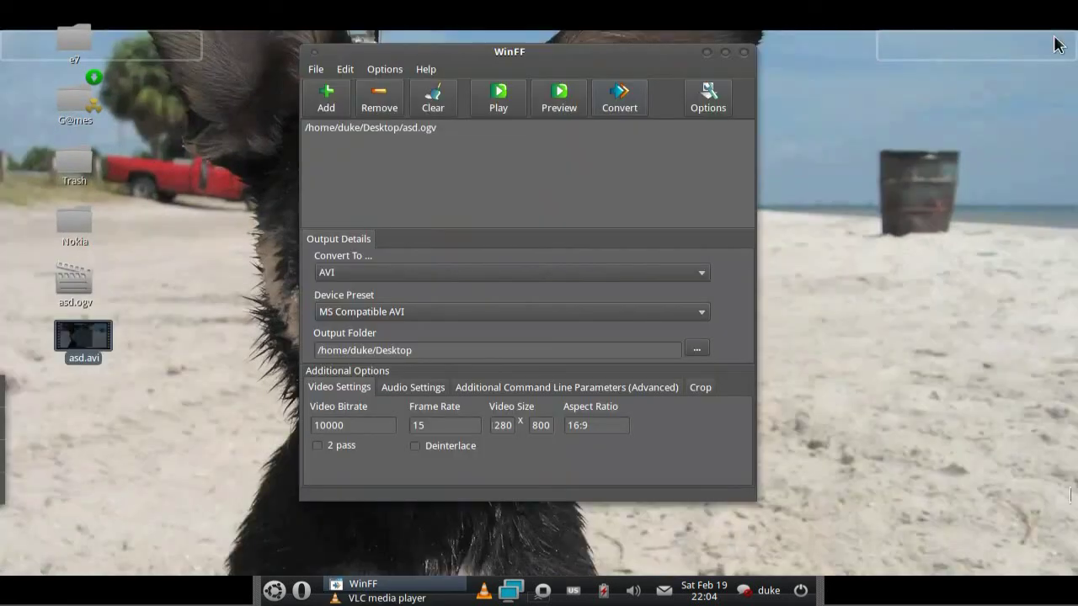